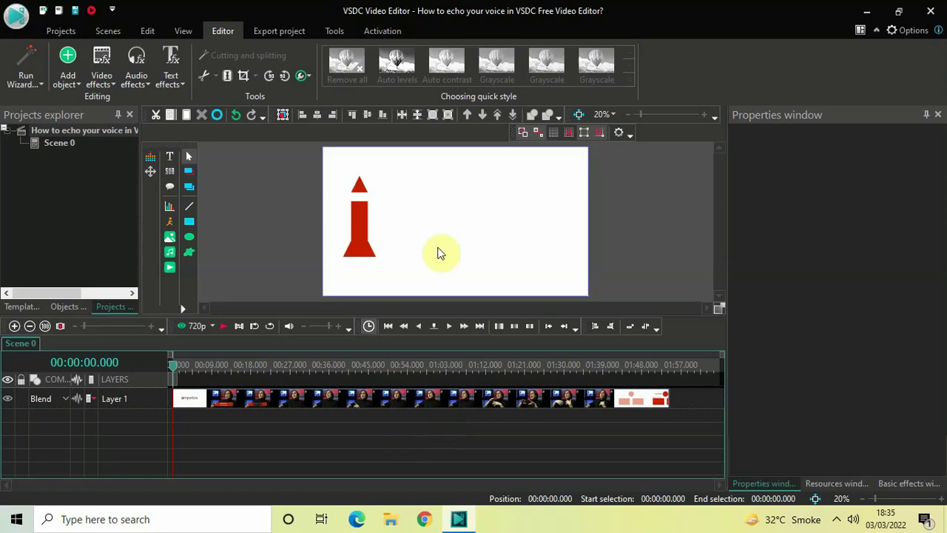
- Play the interview footage from the 12-second mark and stop it at 00:00:21.866
click(225, 364)
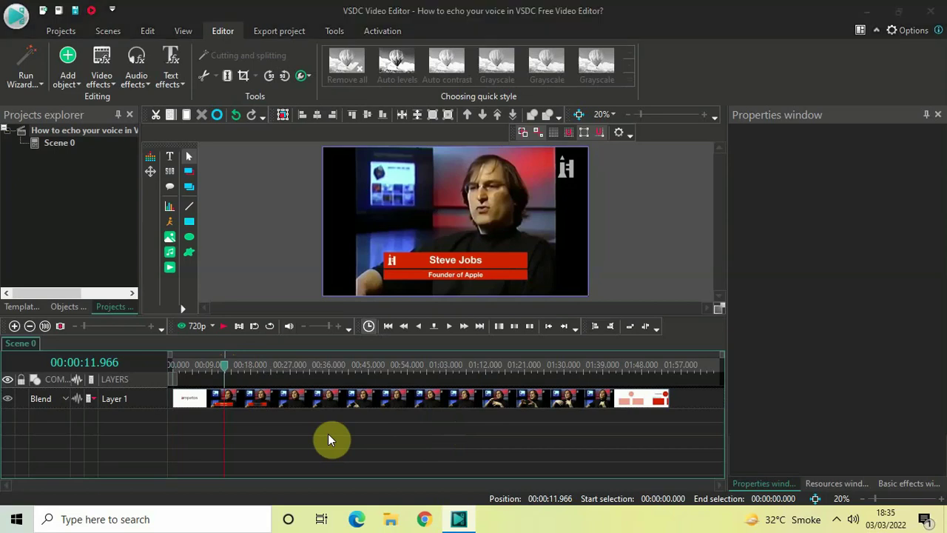
key(space)
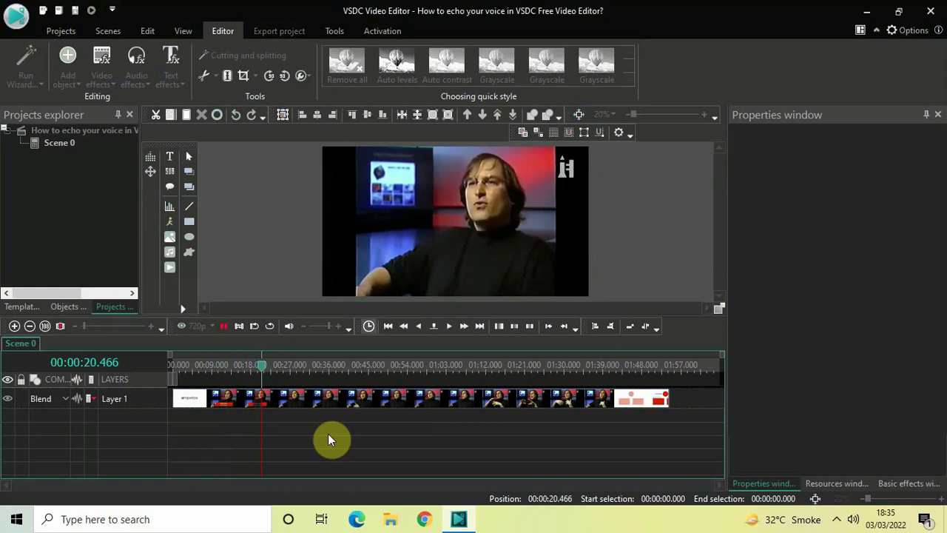
key(space)
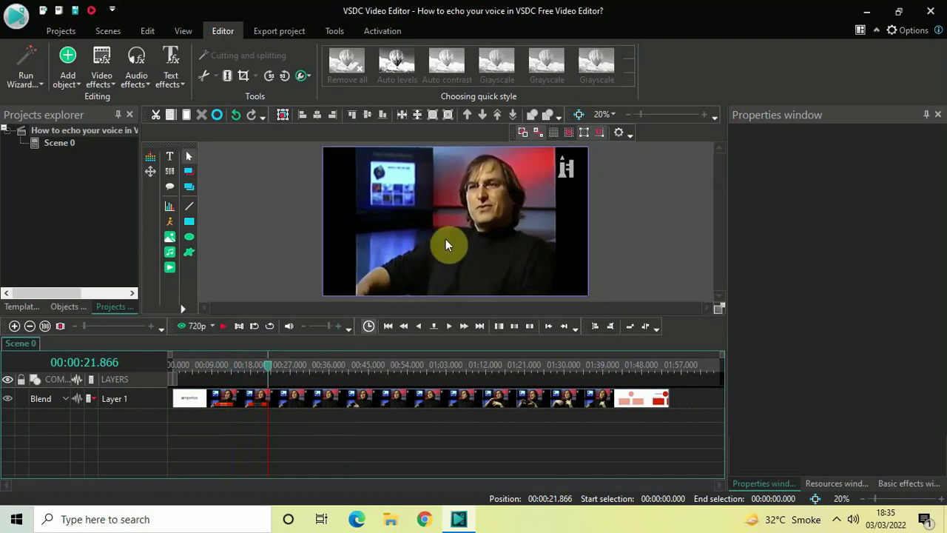
- From the start of the clip, add a Delay audio effect, creating 'Delay 3' with the Echo preset
click(170, 366)
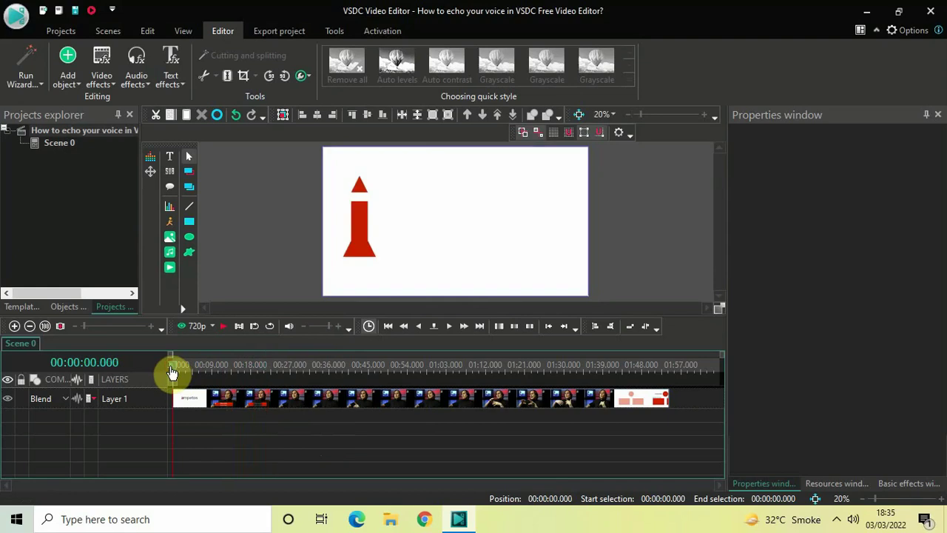
double_click(279, 400)
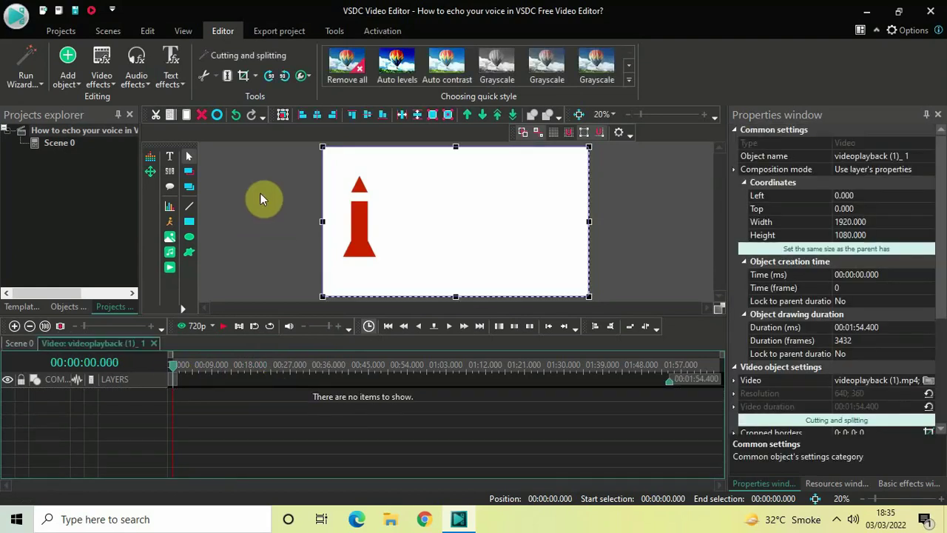
click(134, 74)
mouse_move(186, 115)
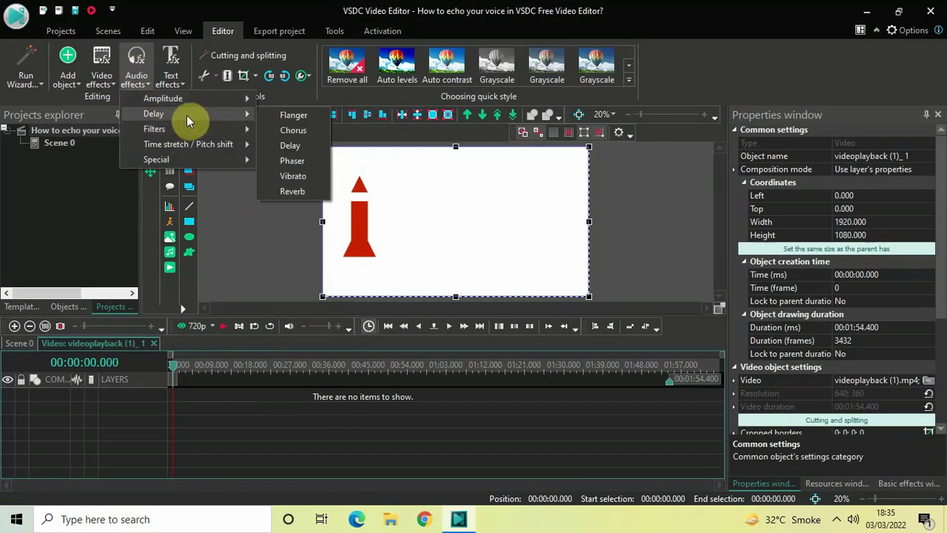
click(305, 146)
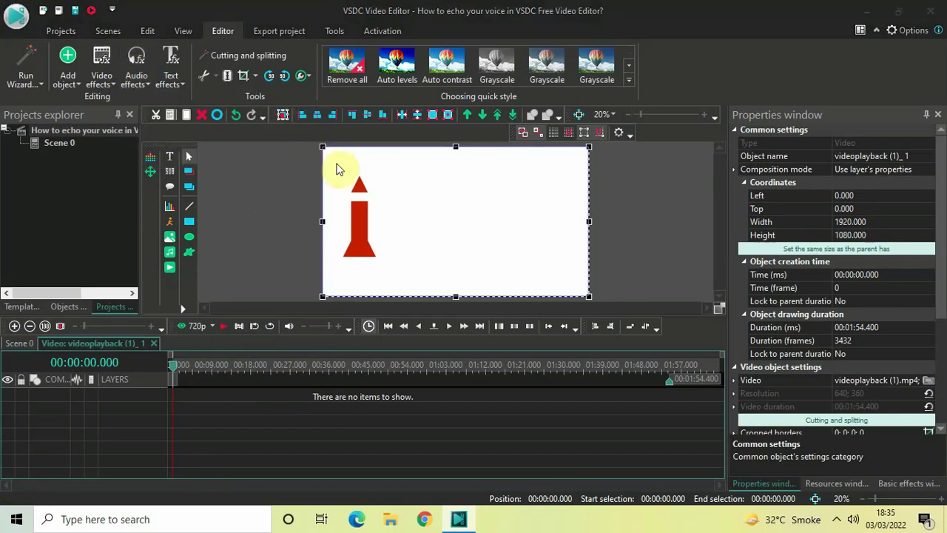
click(600, 328)
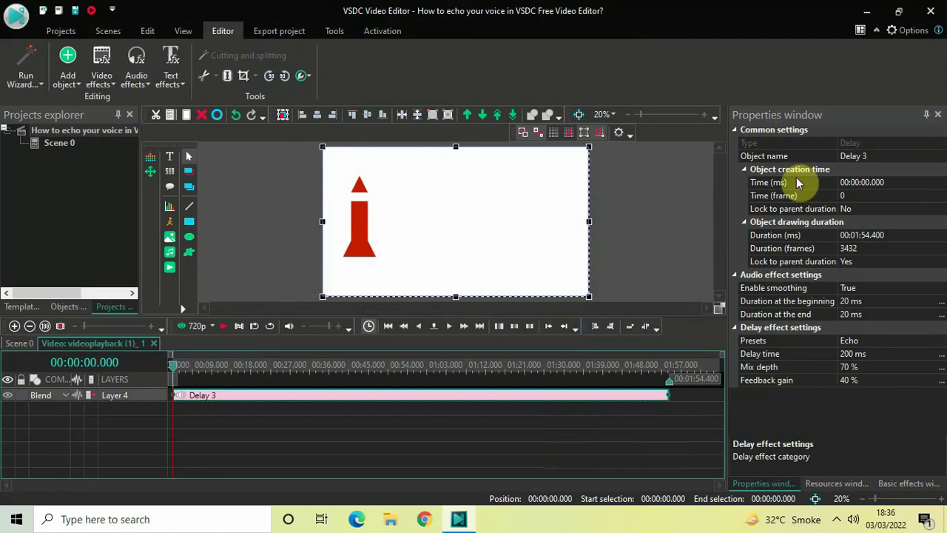
click(769, 341)
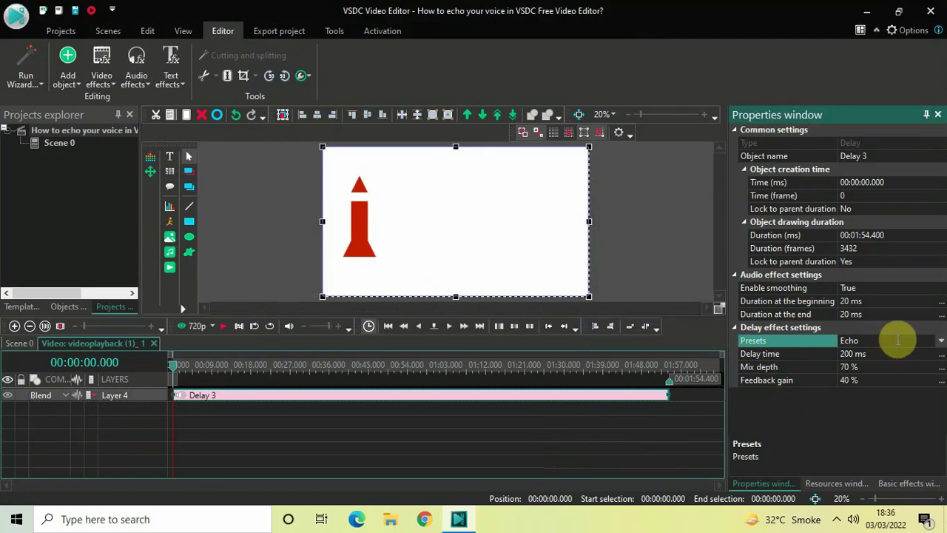
click(941, 340)
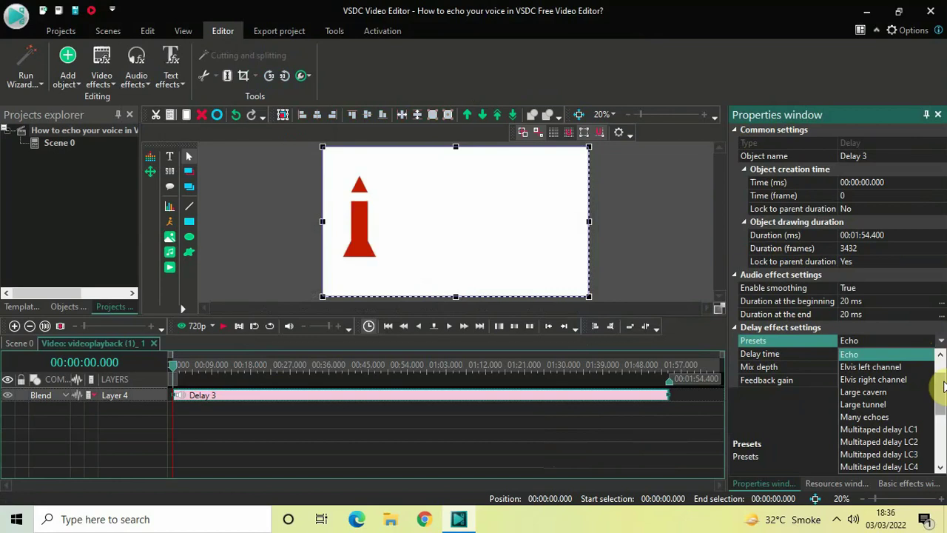
drag(943, 383, 943, 388)
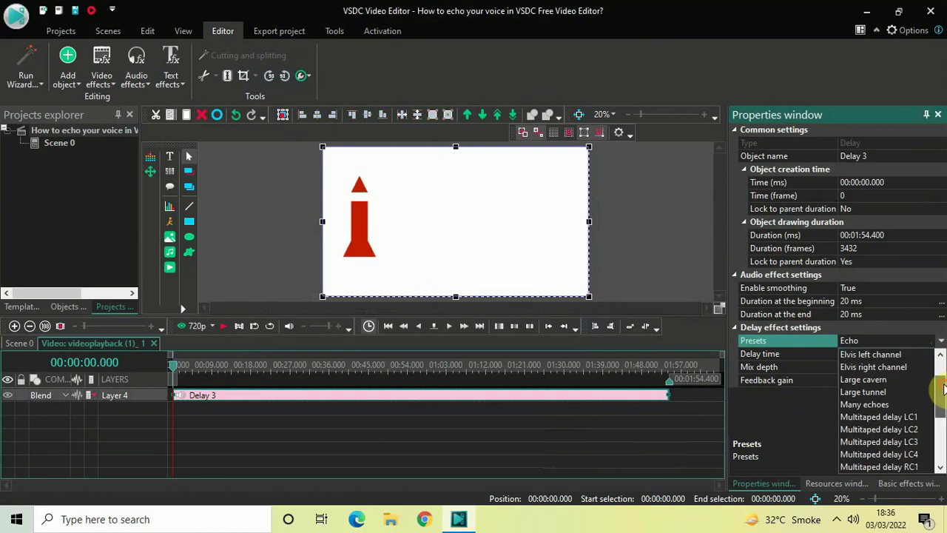
click(905, 404)
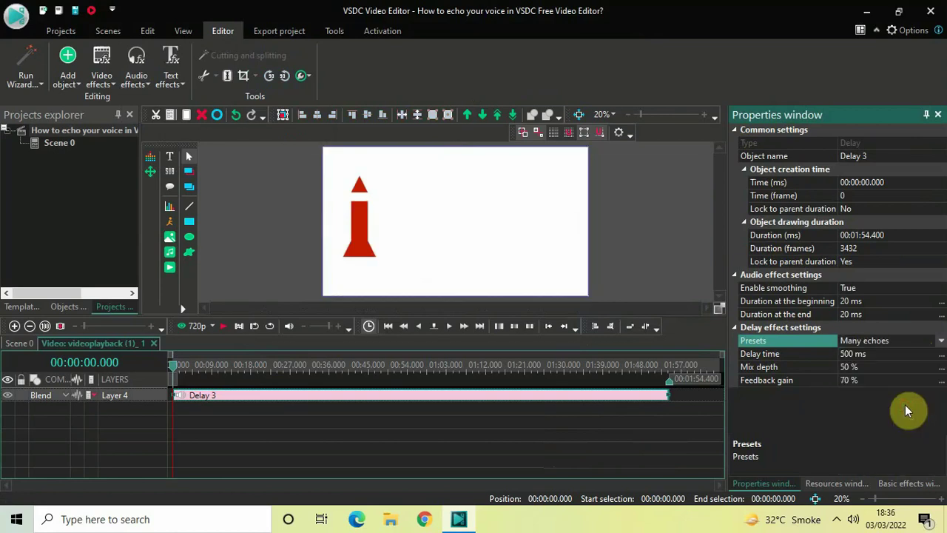
click(943, 346)
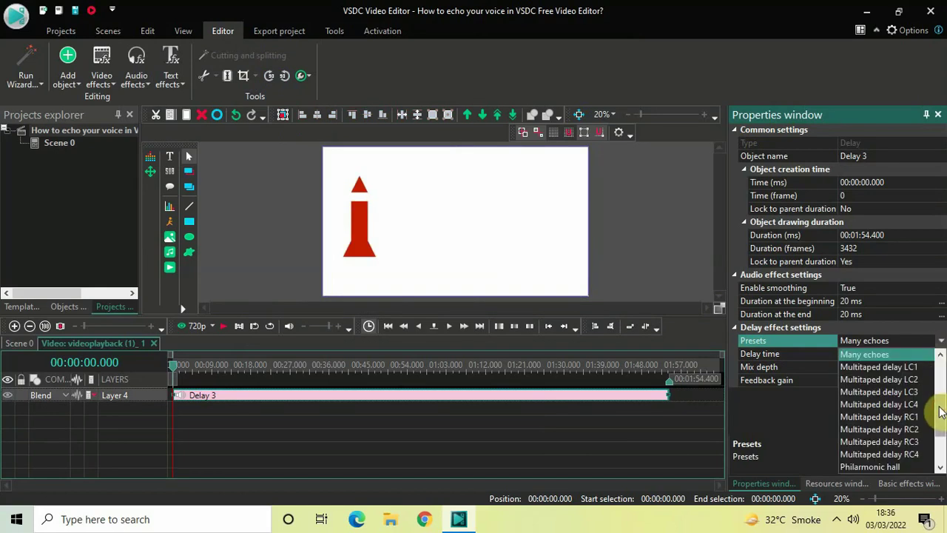
drag(938, 399, 940, 447)
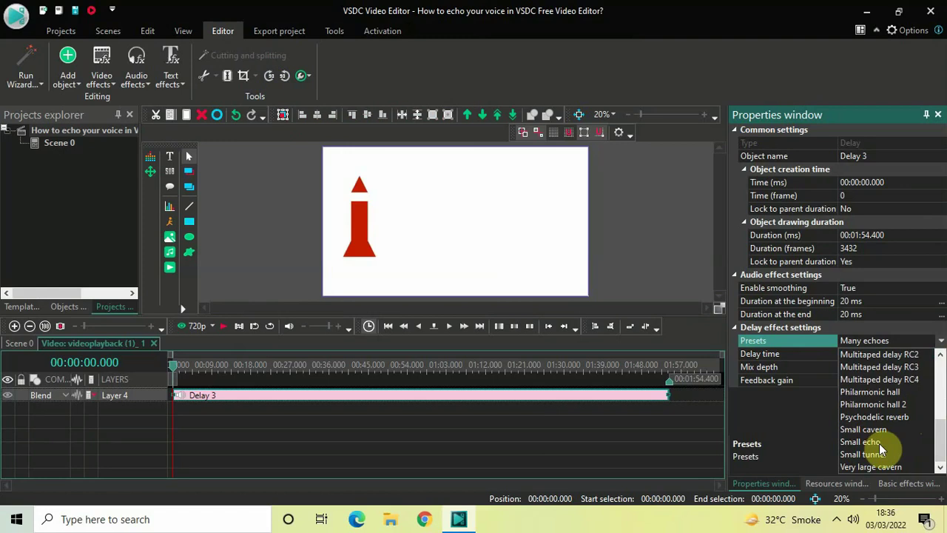
click(878, 443)
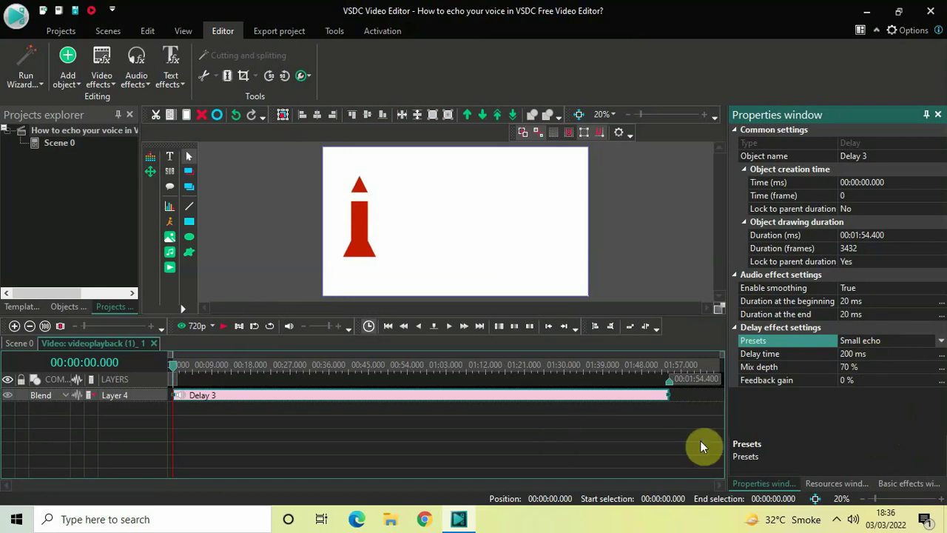
click(941, 341)
drag(938, 442, 943, 375)
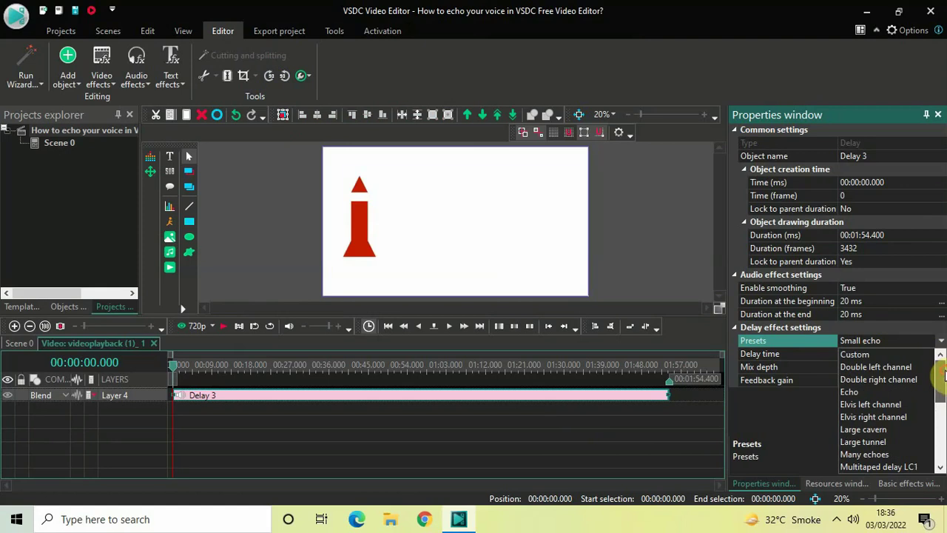
click(888, 392)
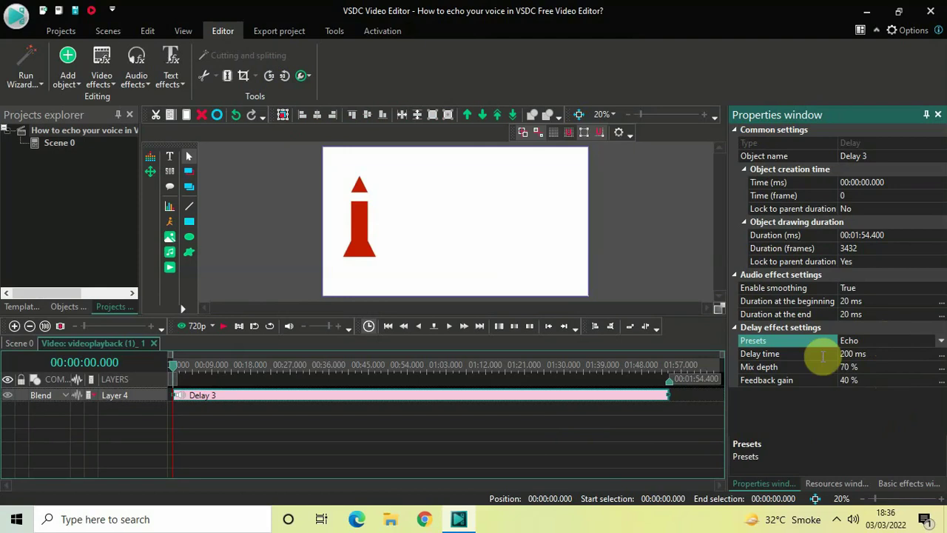
click(244, 367)
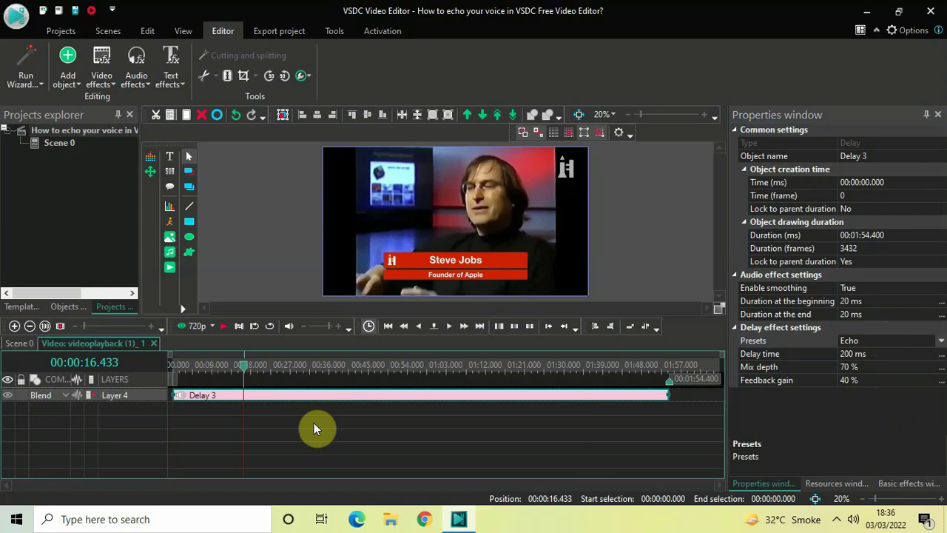
key(space)
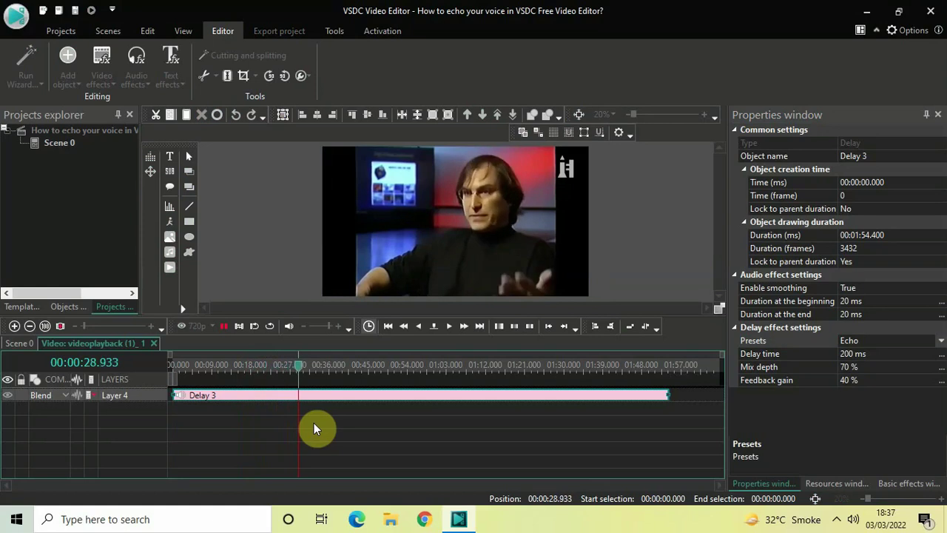
key(space)
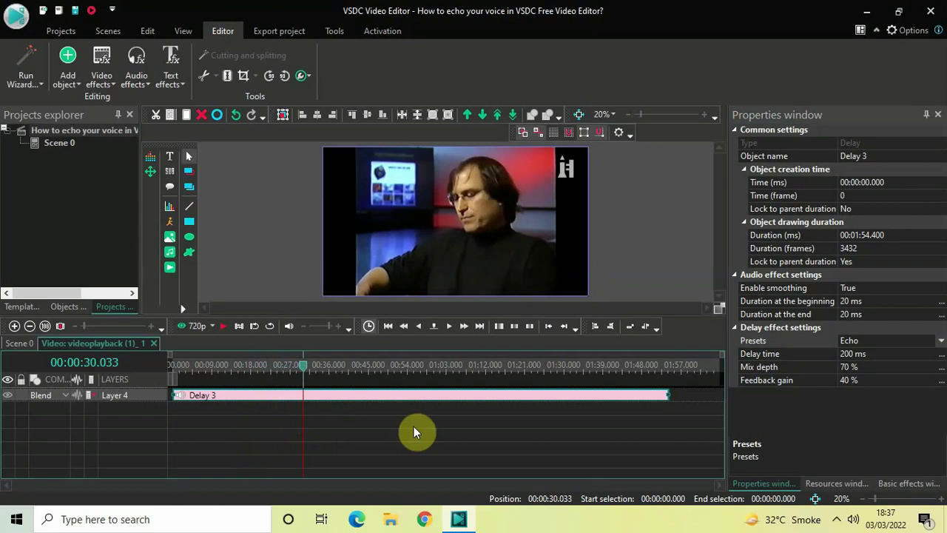
- Apply the Many echoes delay preset (500 ms, 50 %, 70 %) and play the clip to hear it
click(941, 344)
click(941, 342)
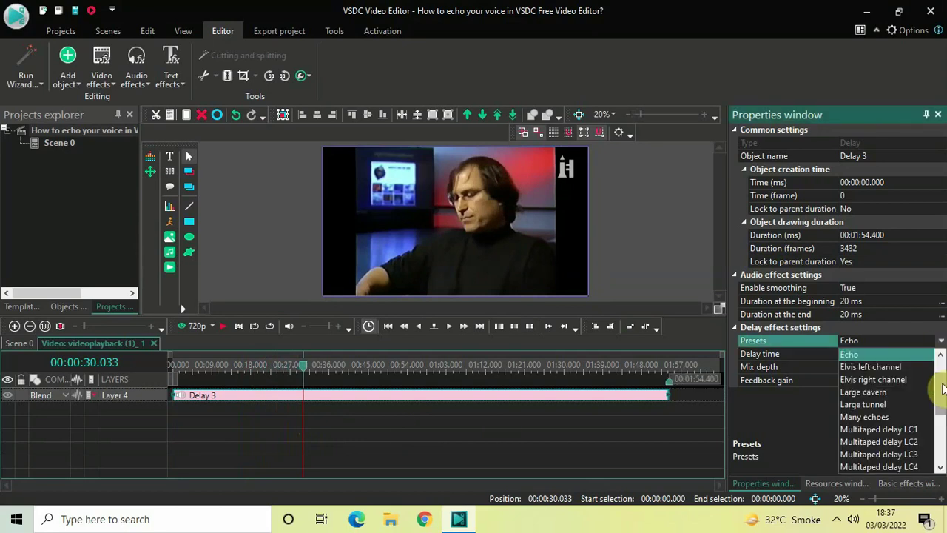
drag(942, 386, 943, 402)
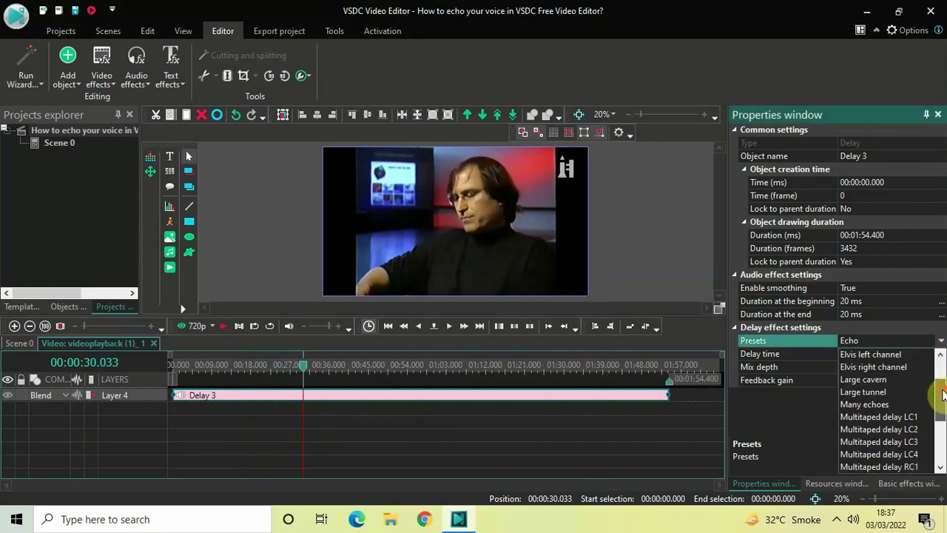
click(881, 404)
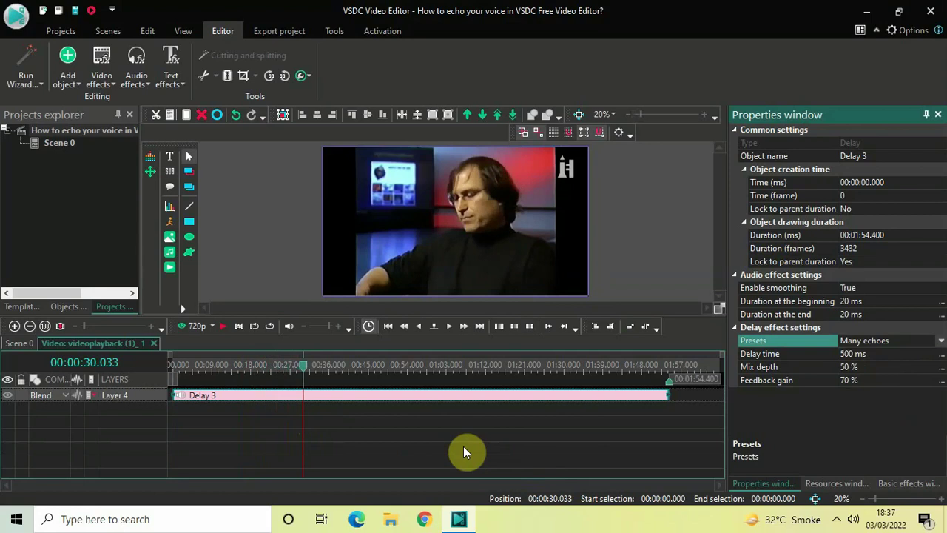
key(space)
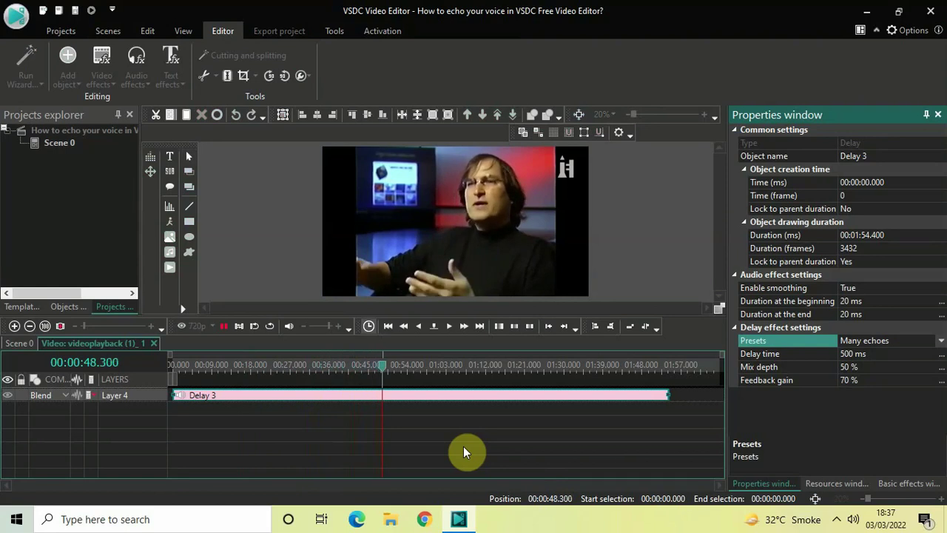
key(space)
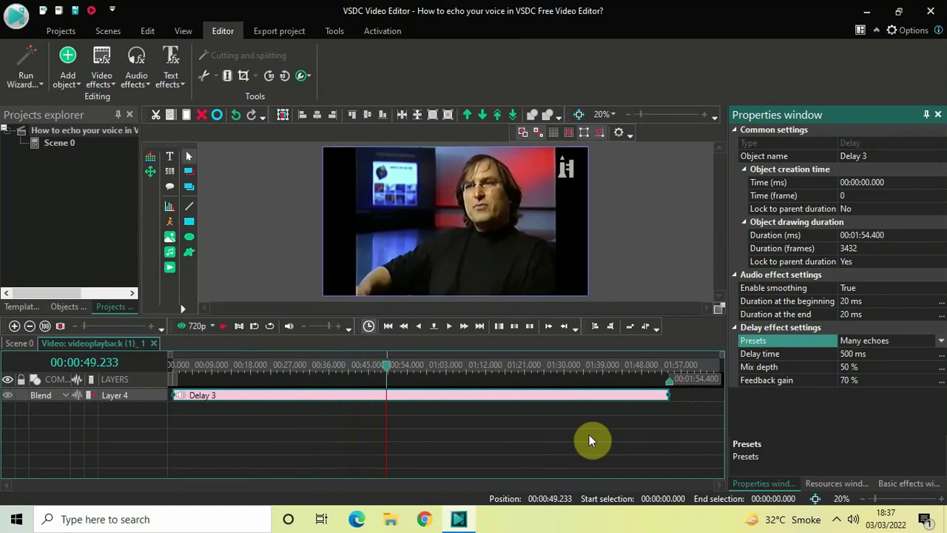
- Apply the Small echo delay preset (200 ms, 70 %, 0 % feedback) and play the clip to compare
click(940, 341)
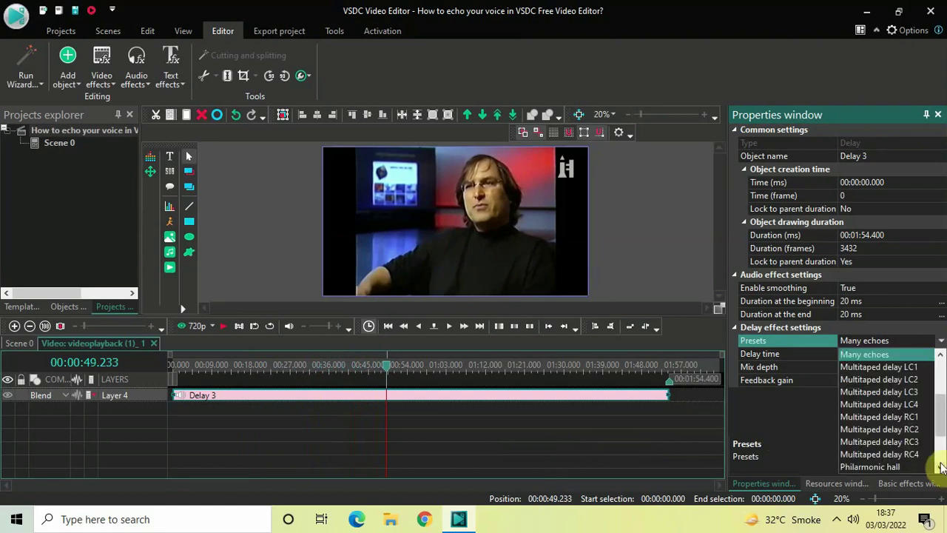
drag(941, 414, 943, 453)
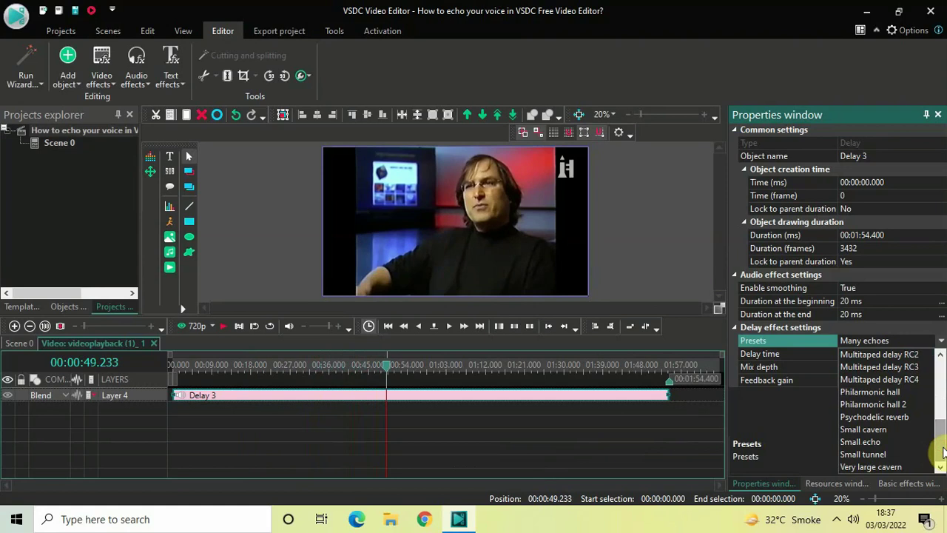
click(894, 441)
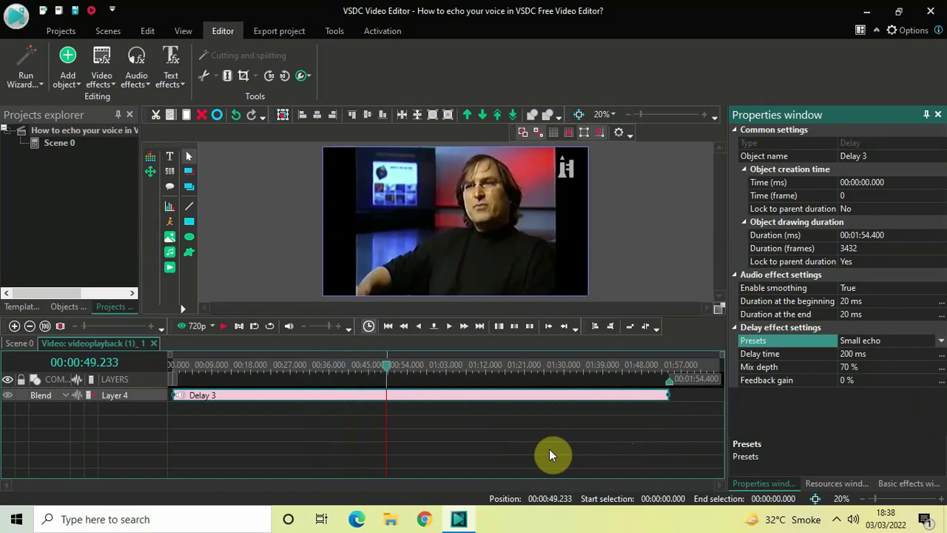
key(space)
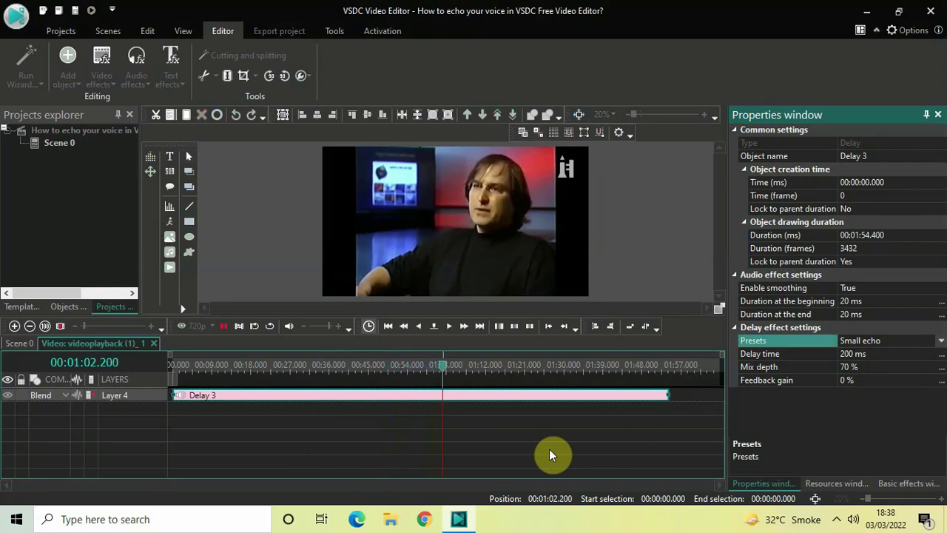
key(space)
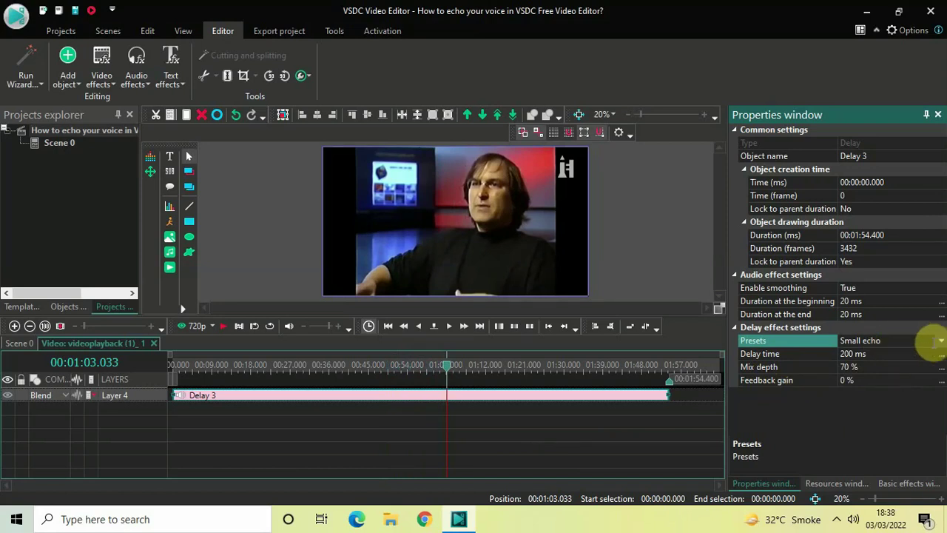
click(940, 341)
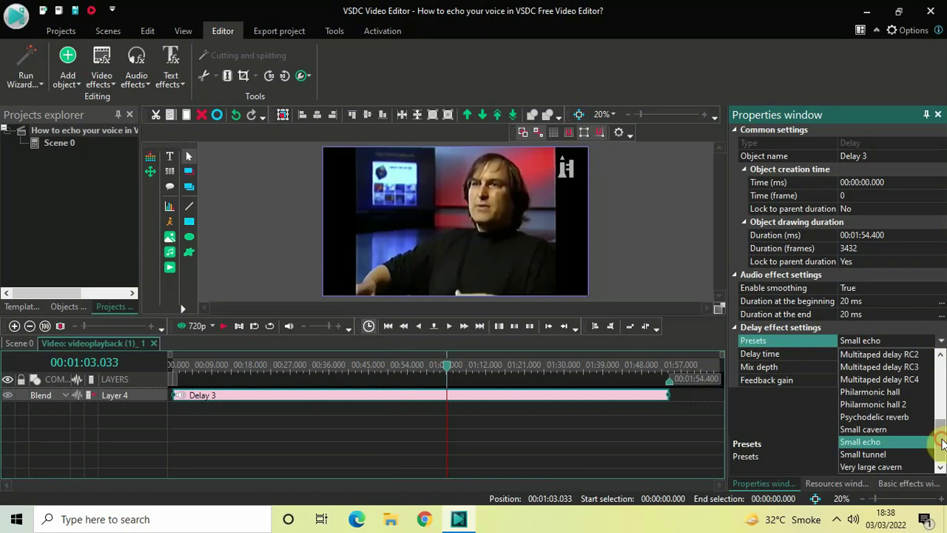
mouse_move(940, 438)
mouse_down()
mouse_move(944, 409)
mouse_move(944, 444)
mouse_up()
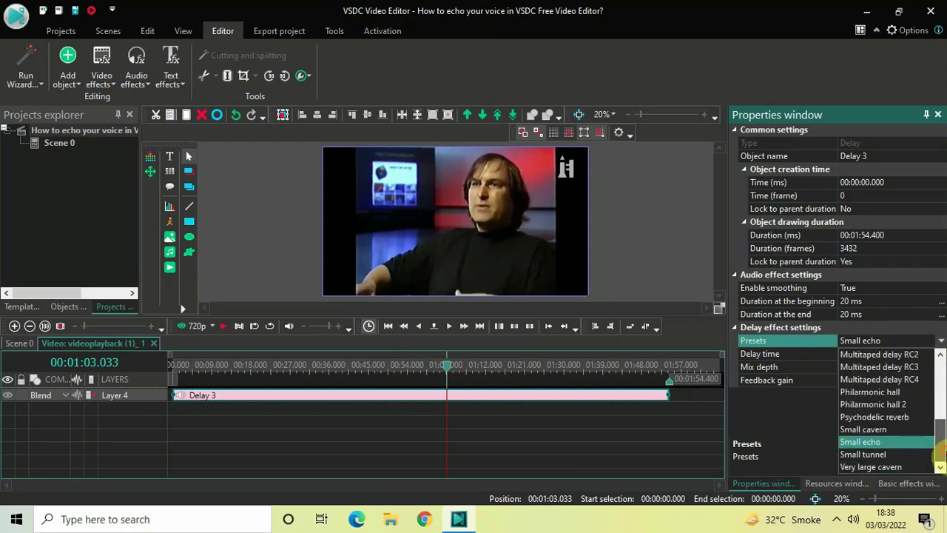
click(876, 441)
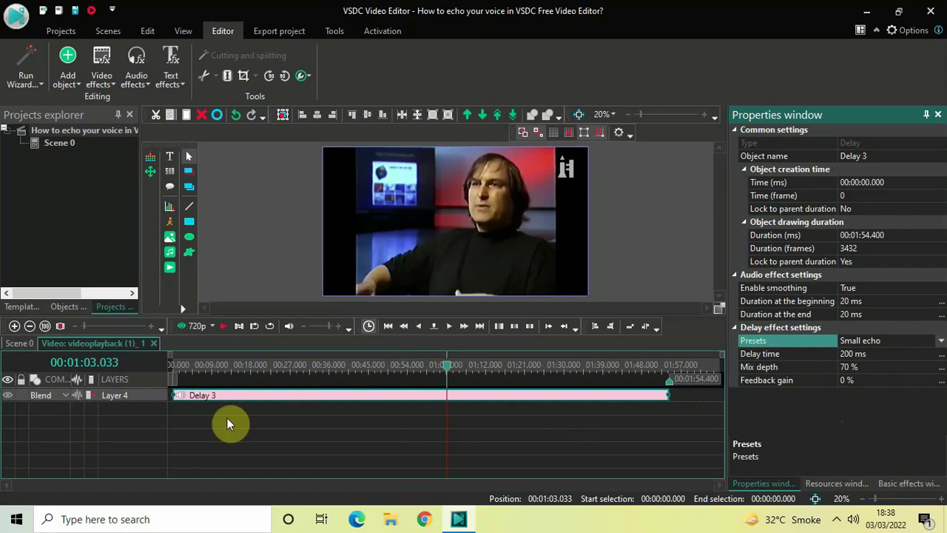
- Go back to Scene 0, select the videoplayback clip on Layer 1, and move the playhead to 00:00:20.400
click(19, 343)
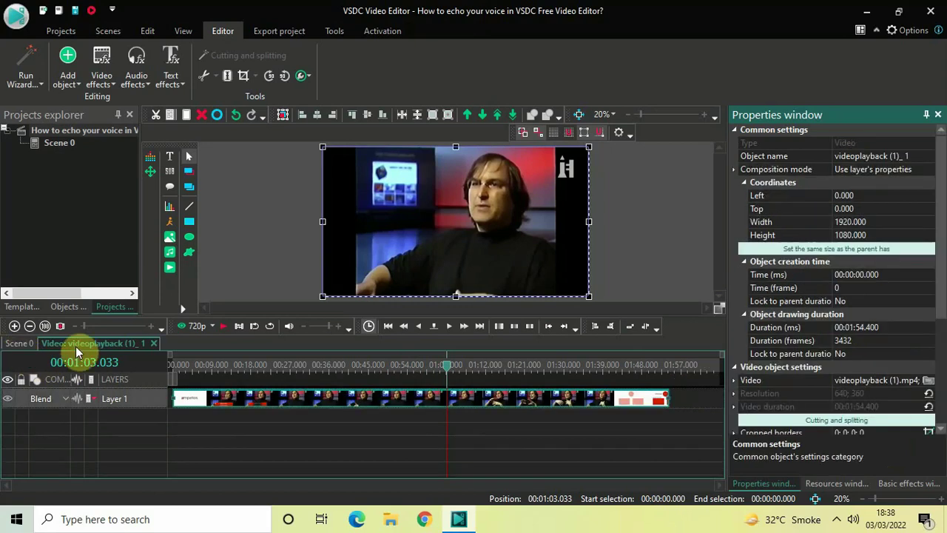
click(264, 399)
click(261, 365)
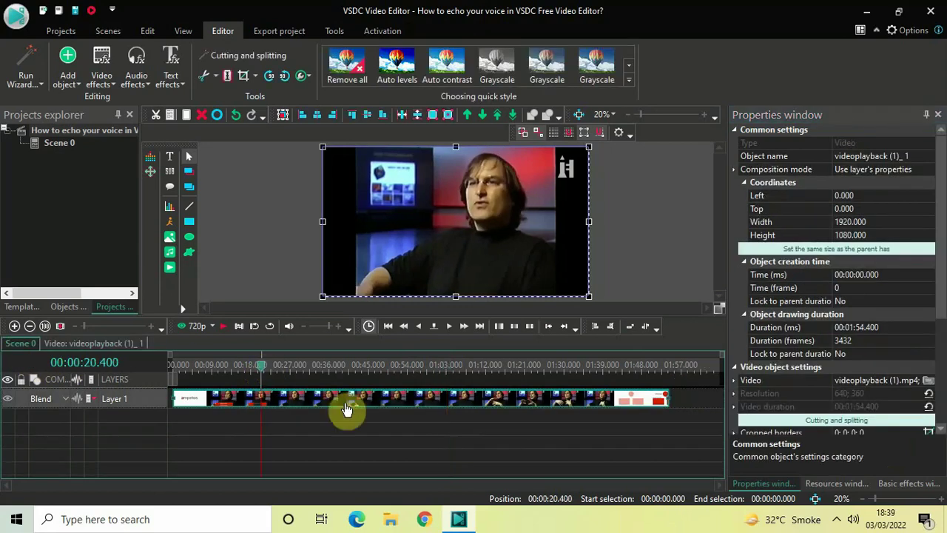